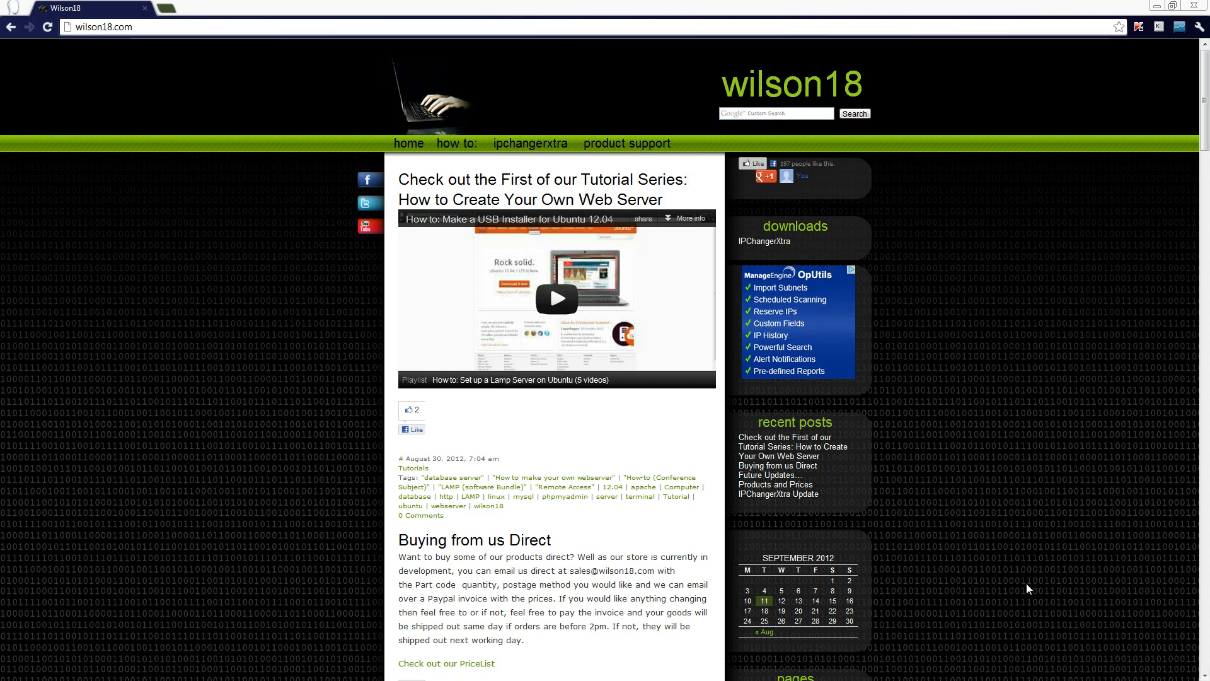
# Visit ubuntu.com's Server 12.04 LTS download page, view the 32/64-bit flavours, then minimize the browser.
pyautogui.click(106, 27)
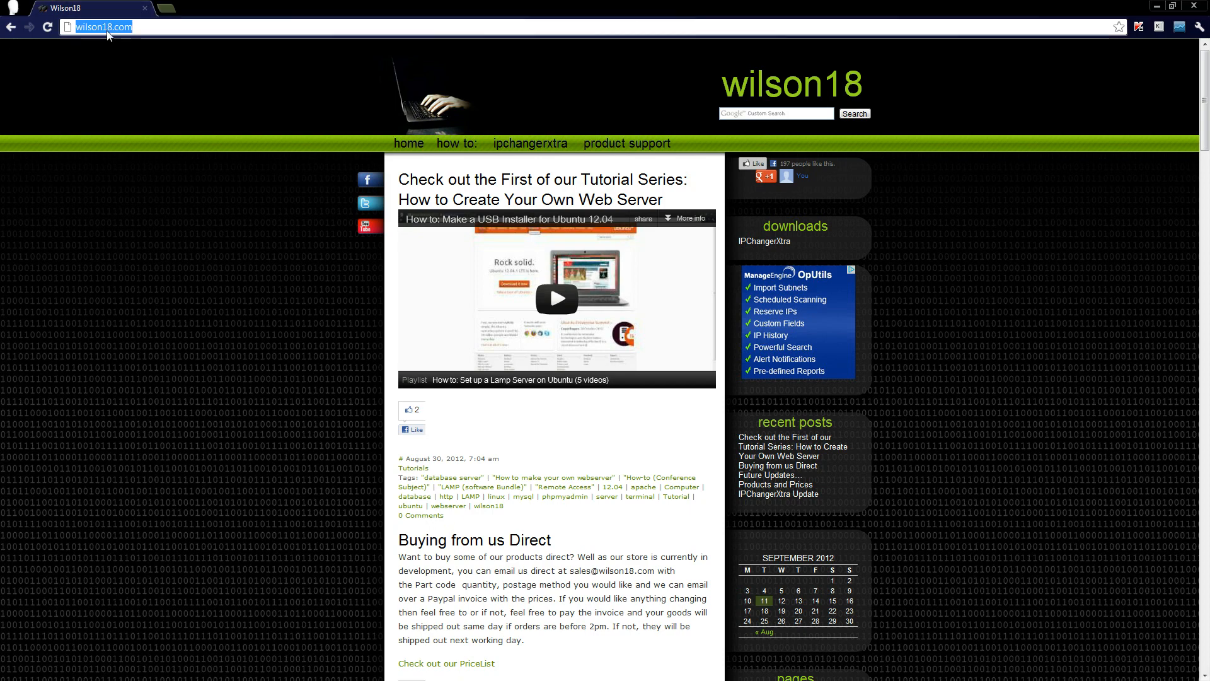
pyautogui.write('ubun')
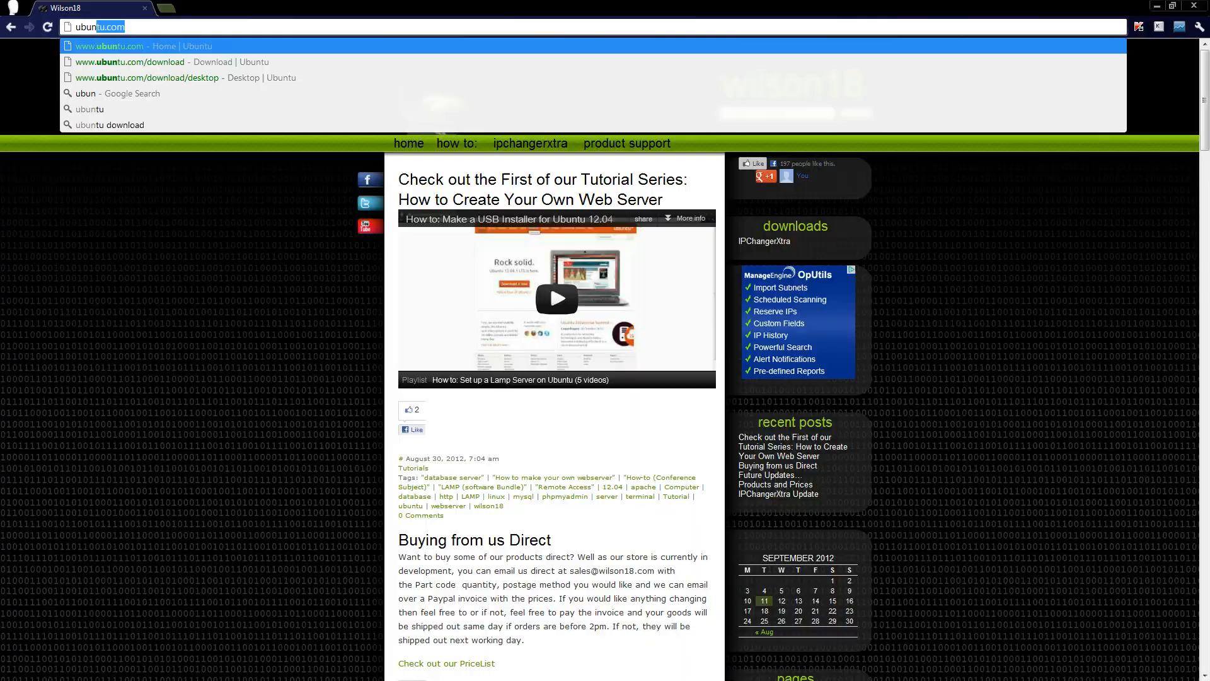
pyautogui.press('Return')
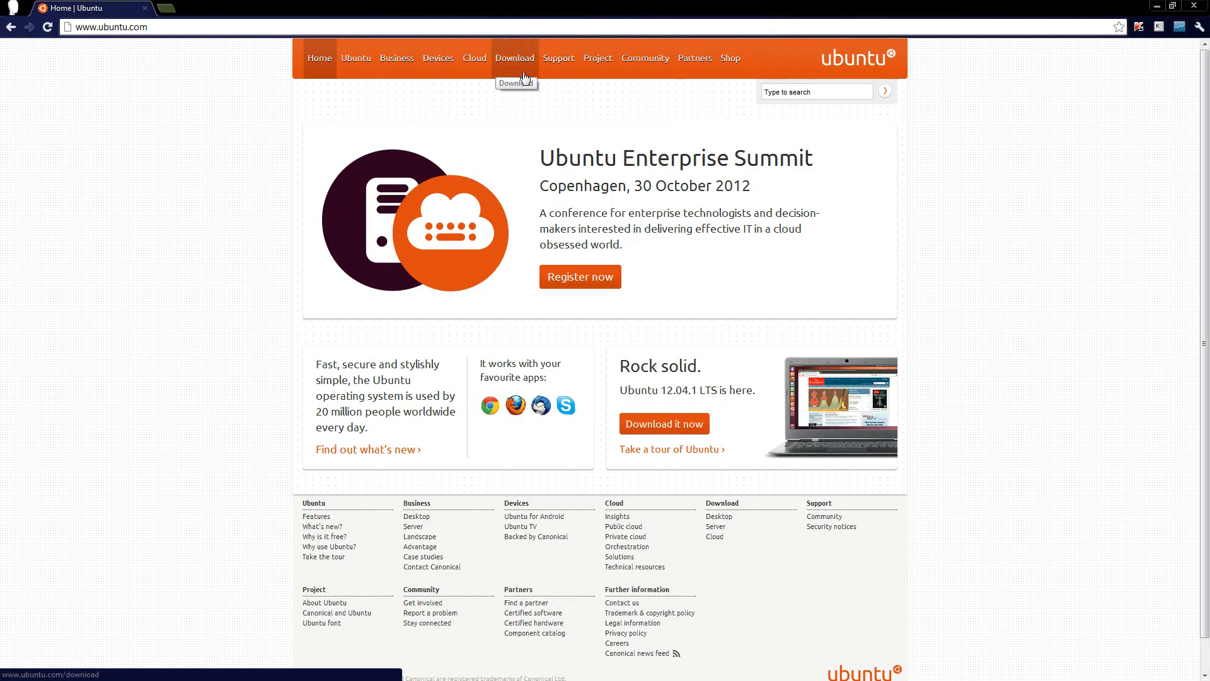
pyautogui.click(514, 57)
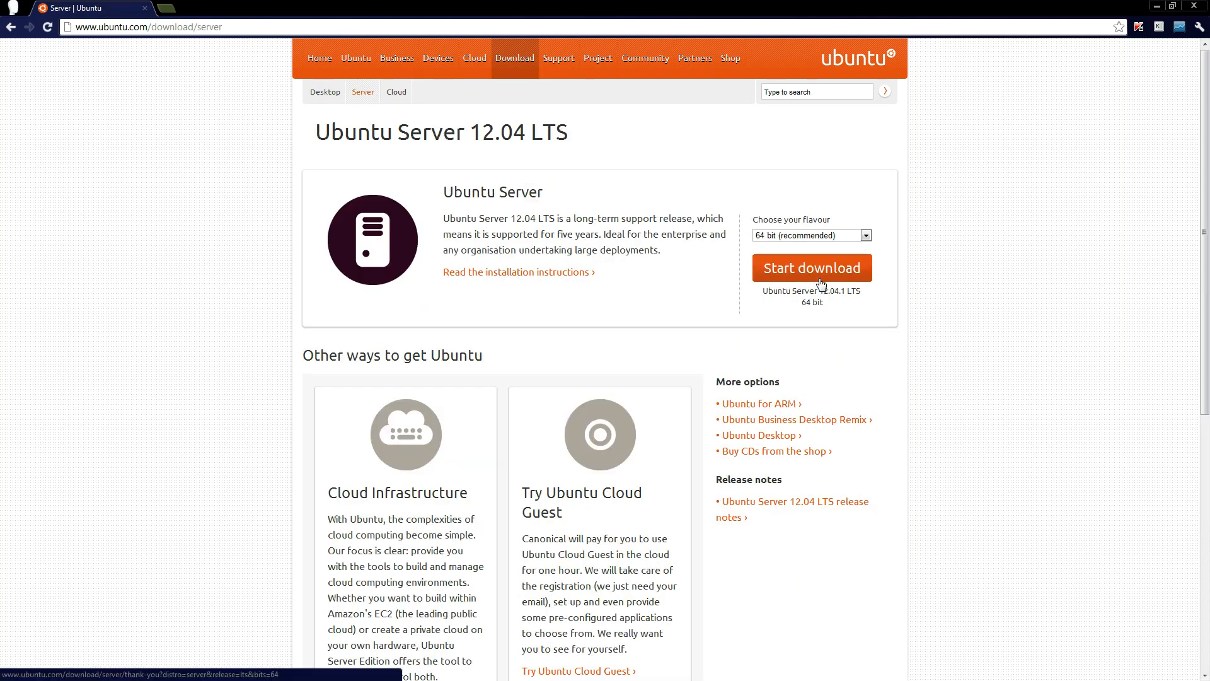
pyautogui.click(840, 237)
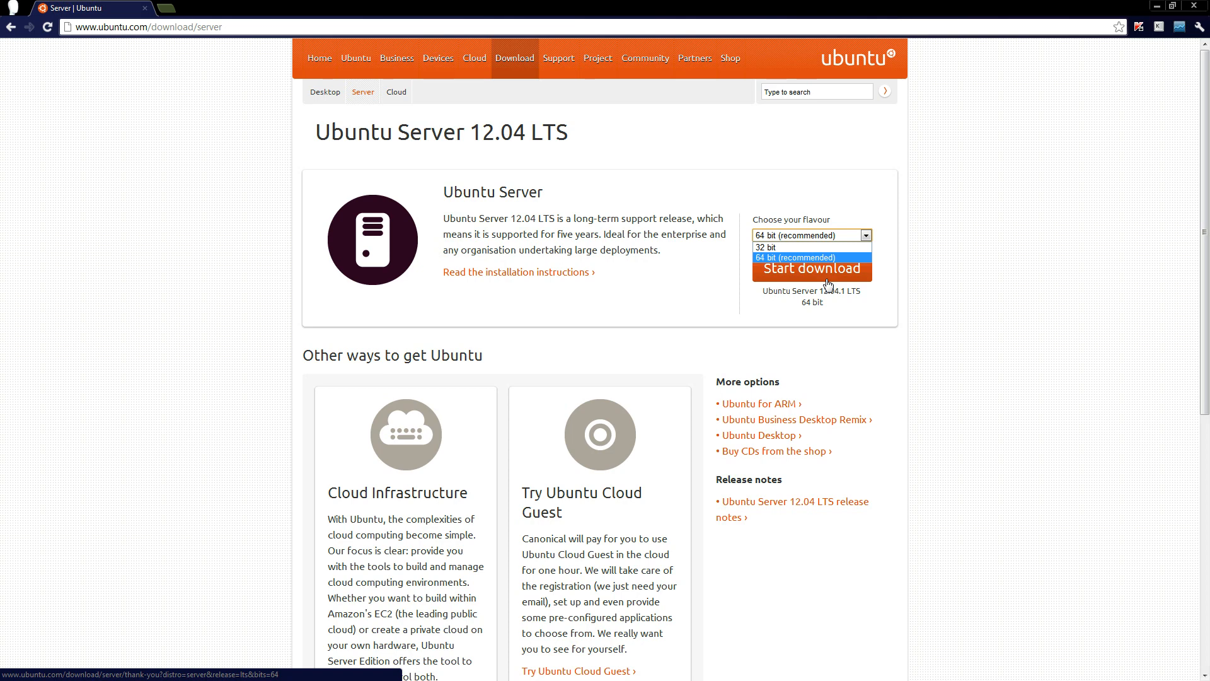
pyautogui.click(1154, 6)
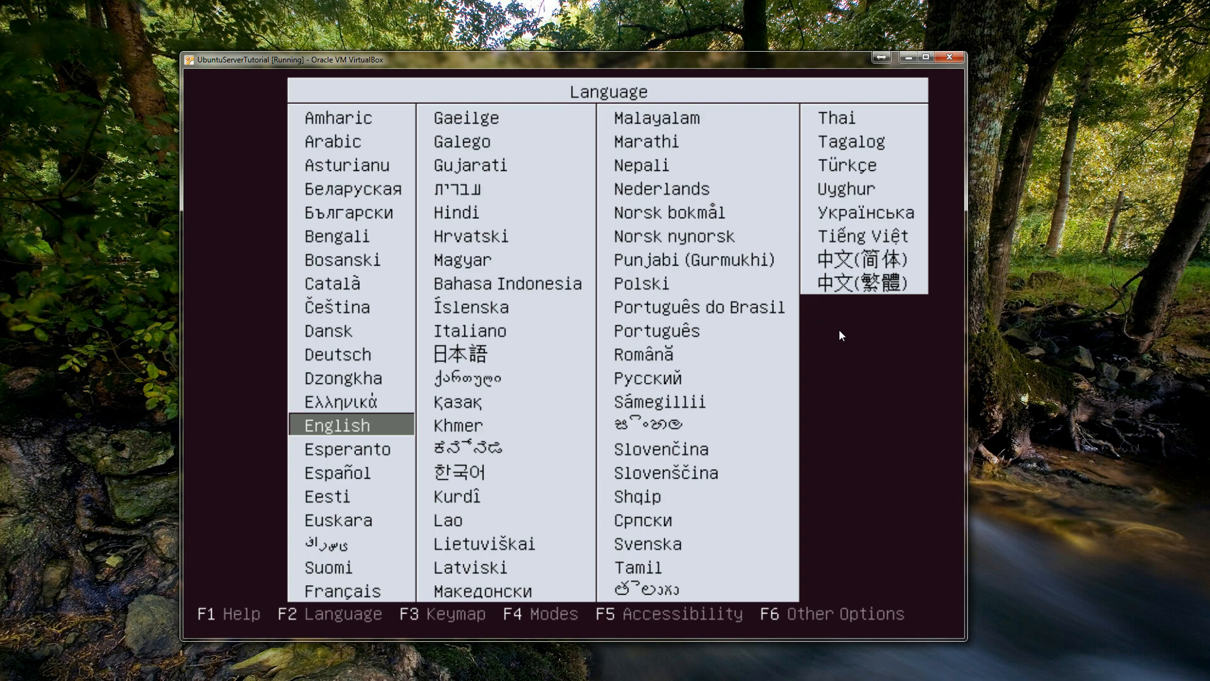
# Boot the VM in English, start Install Ubuntu Server and dismiss the colour-mode message.
pyautogui.press('Return')
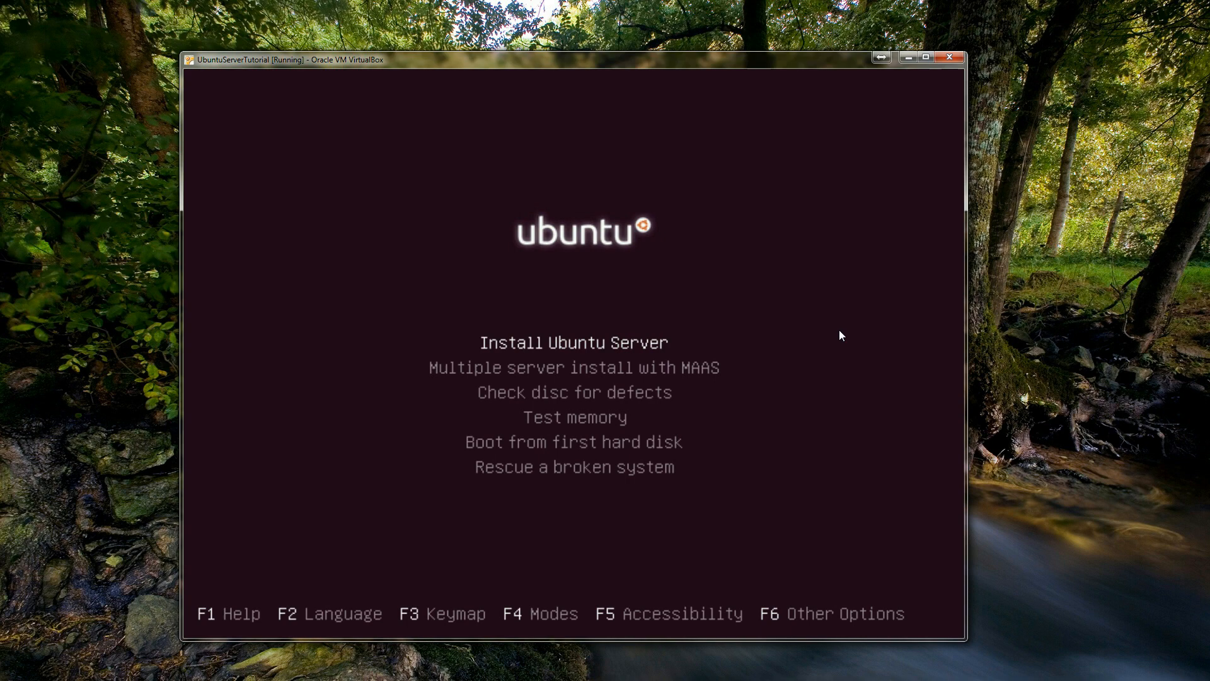
pyautogui.press('Return')
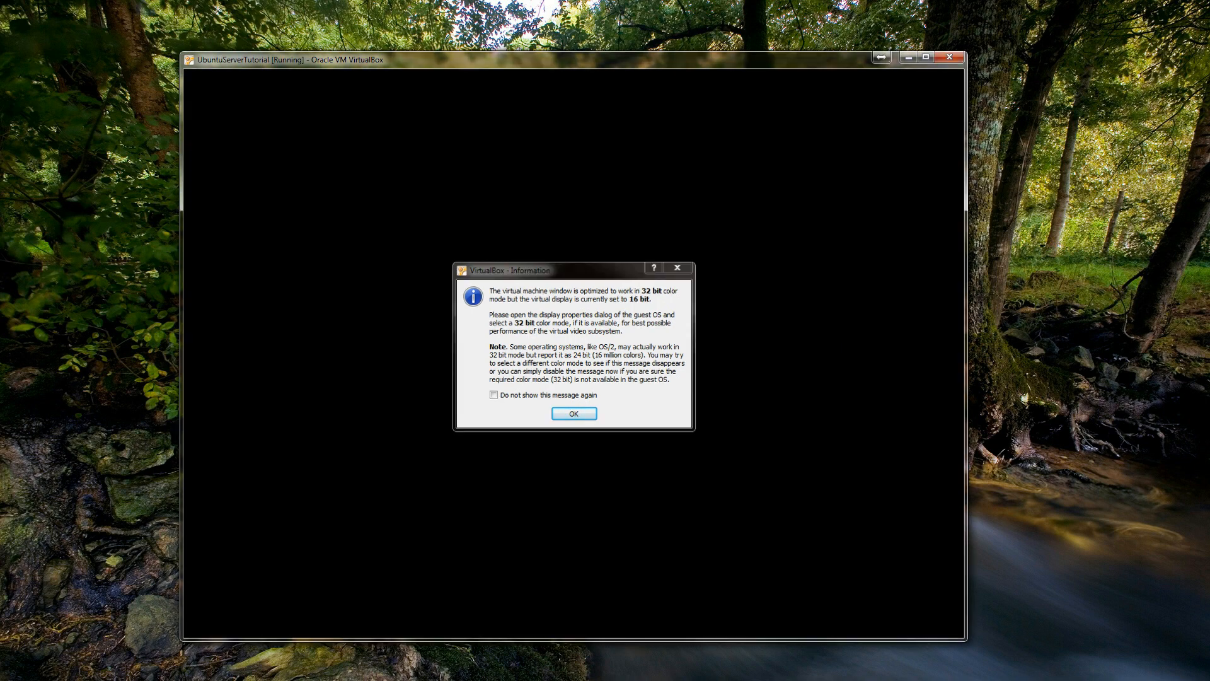
pyautogui.press('Return')
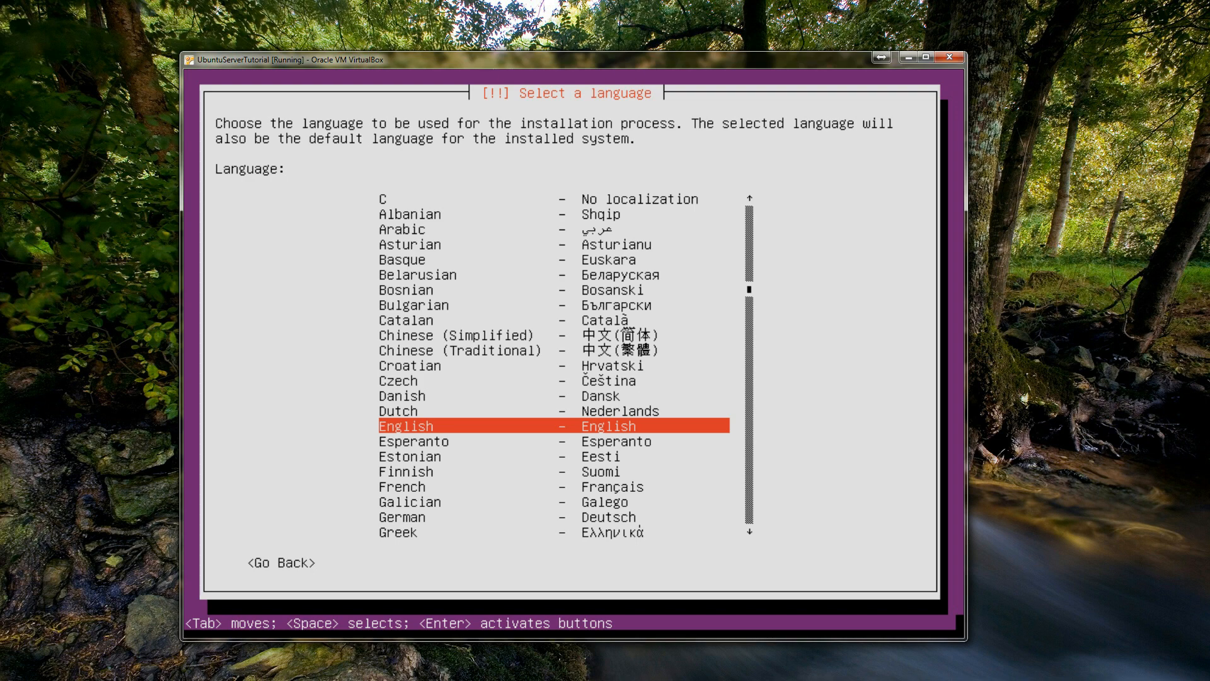
# Choose English, United Kingdom location, no layout detection, and English (UK, extended WinKeys) keyboard.
pyautogui.press('Return')
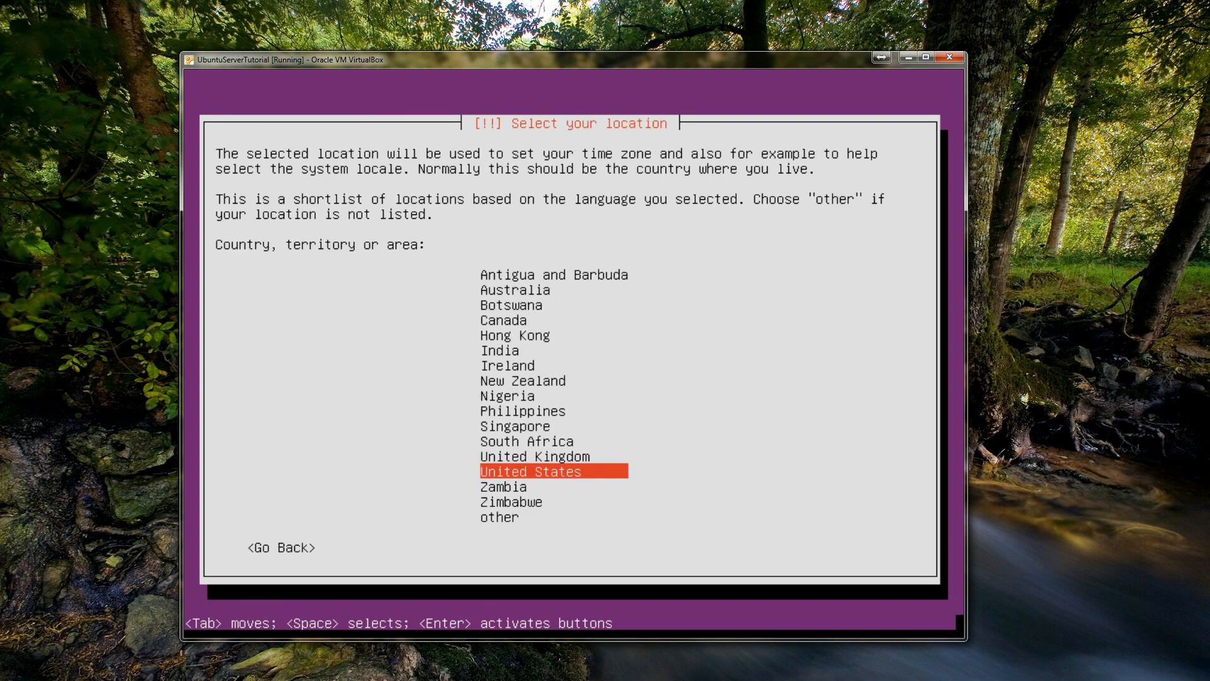
pyautogui.press('Up')
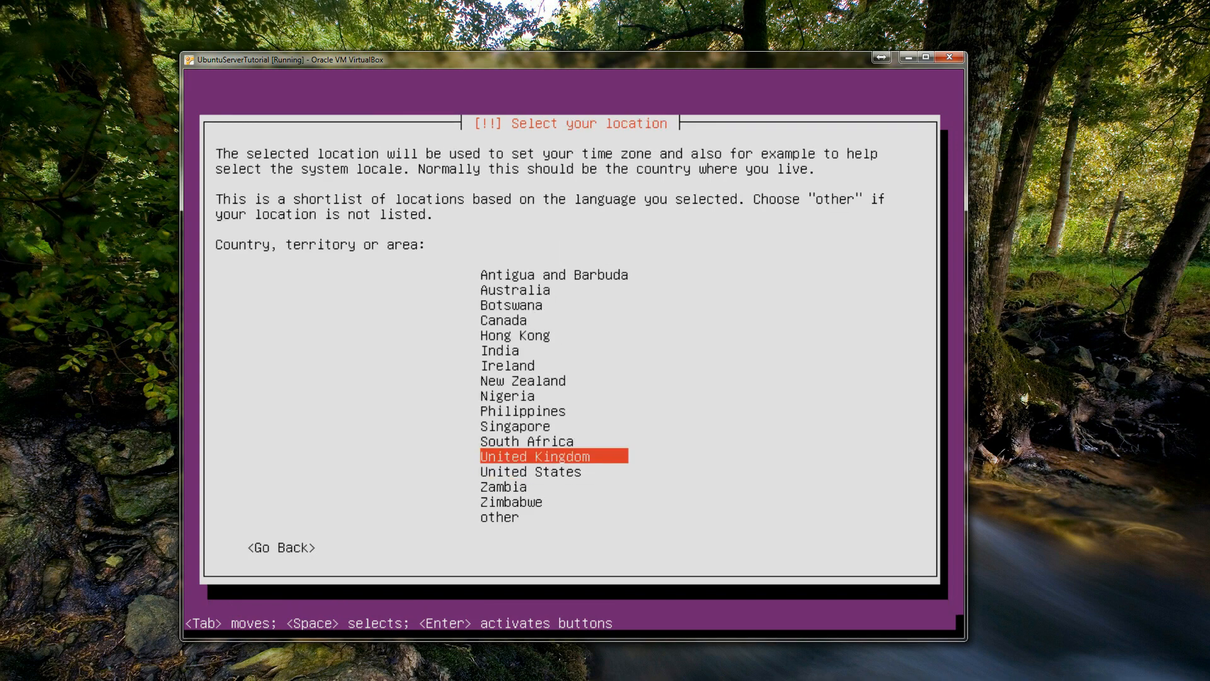
pyautogui.press('Return')
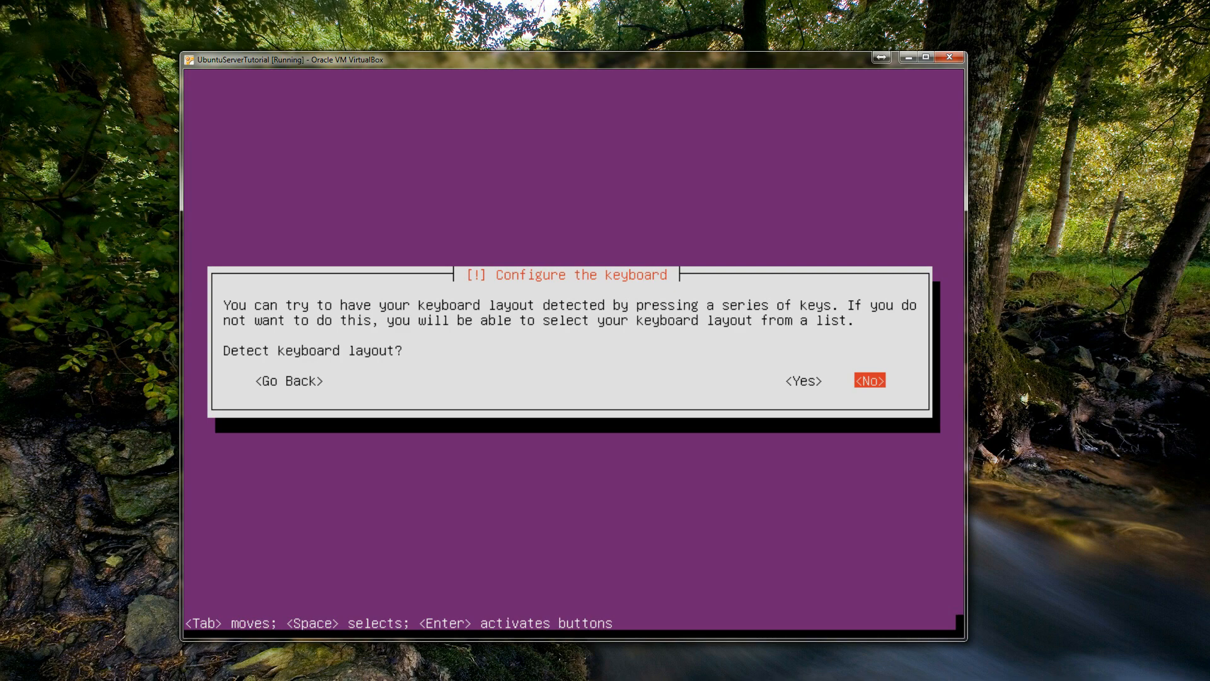
pyautogui.press('Return')
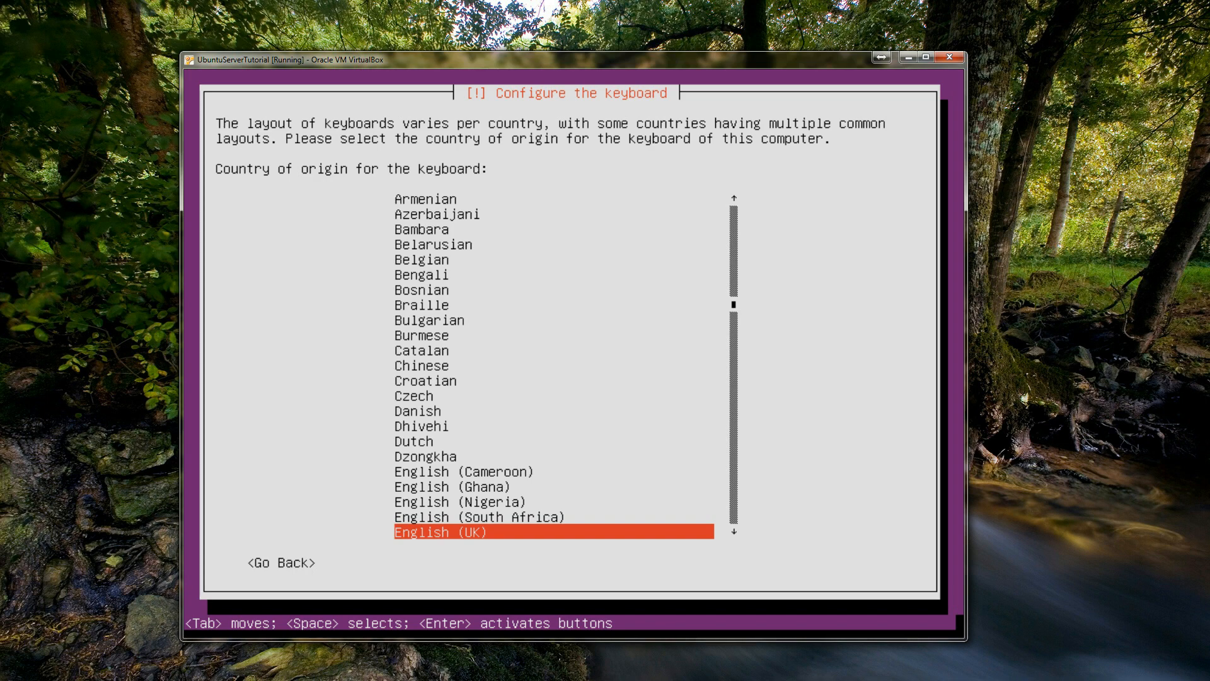
pyautogui.press('Return')
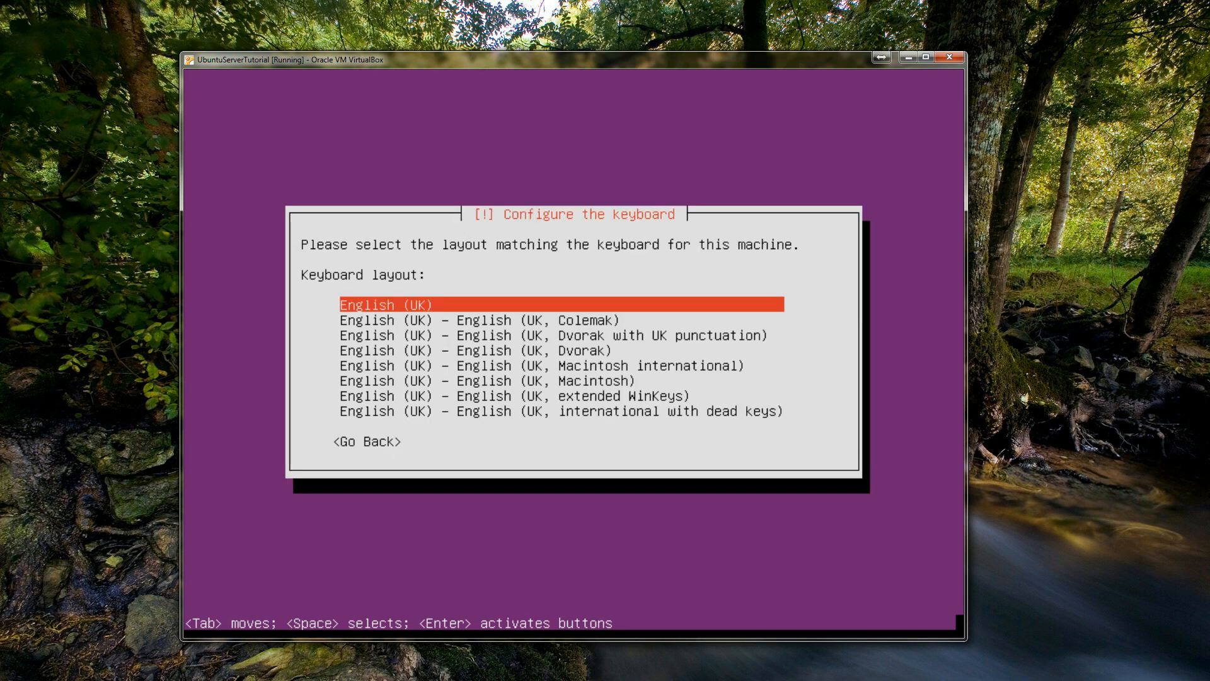
pyautogui.press('Down')
pyautogui.press('Down')
pyautogui.press('Down')
pyautogui.press('Down')
pyautogui.press('Down')
pyautogui.press('Down')
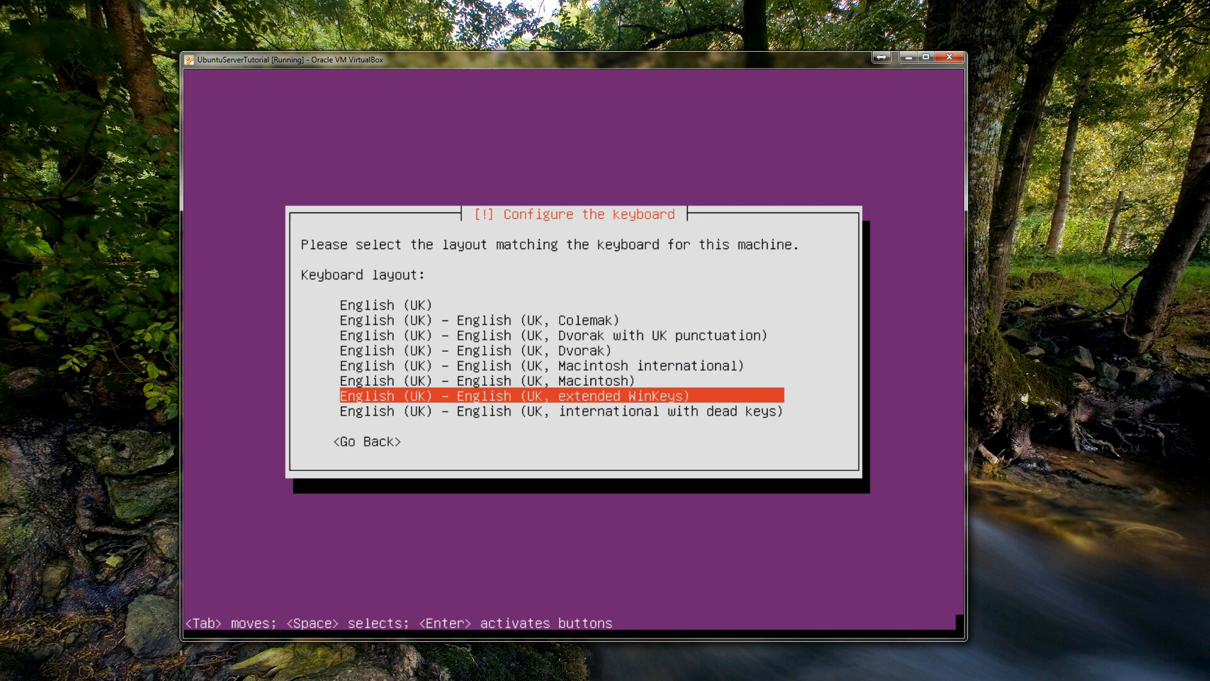
pyautogui.press('Return')
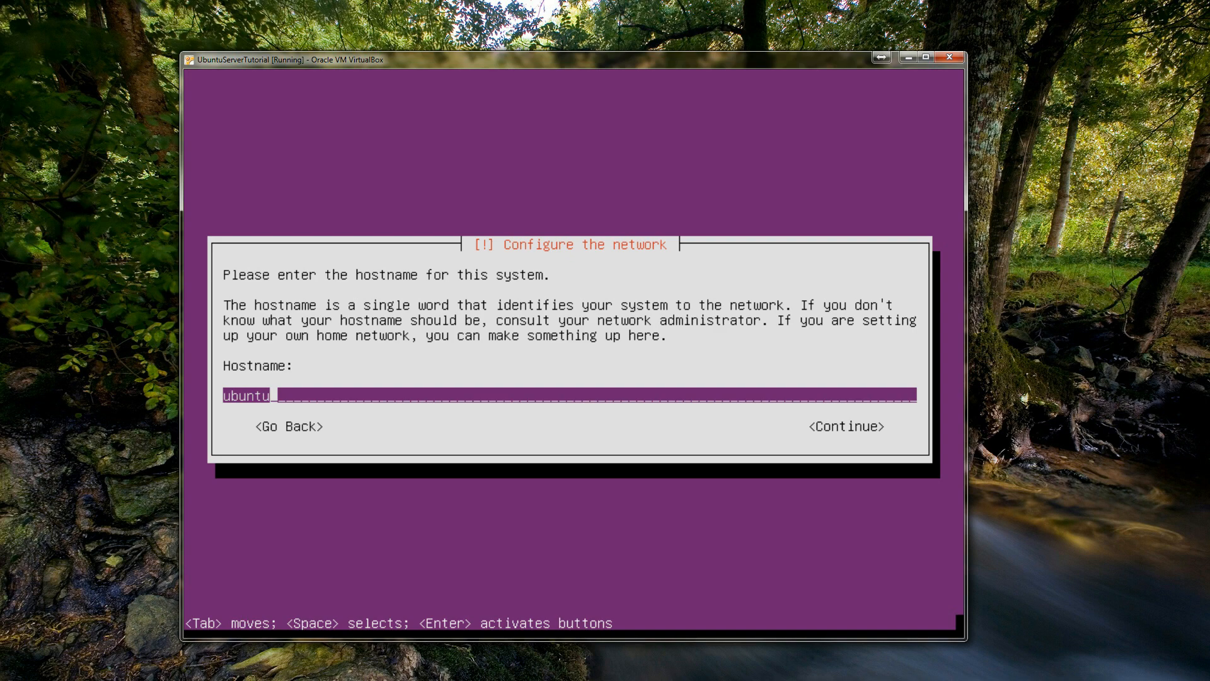
# Replace the default hostname ubuntu with Wilson18-Server and continue.
pyautogui.press('BackSpace')
pyautogui.press('BackSpace')
pyautogui.press('BackSpace')
pyautogui.press('BackSpace')
pyautogui.press('BackSpace')
pyautogui.write('Wils')
pyautogui.write('on18-Serv')
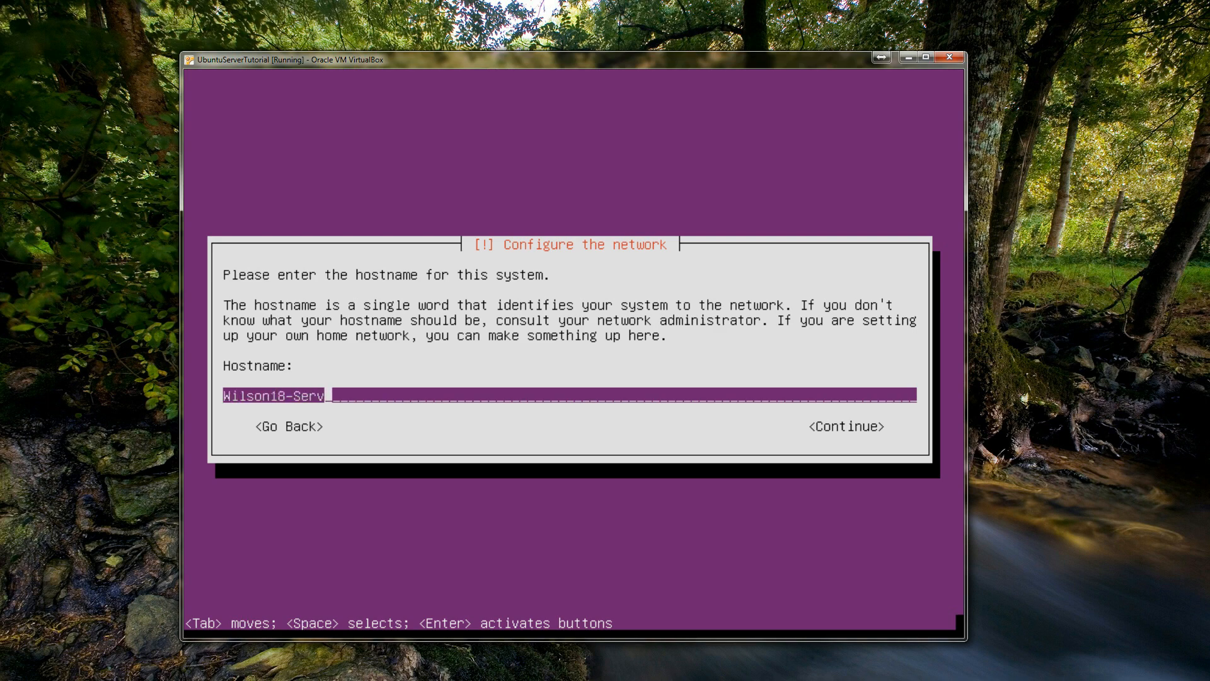
pyautogui.write('er')
pyautogui.press('Return')
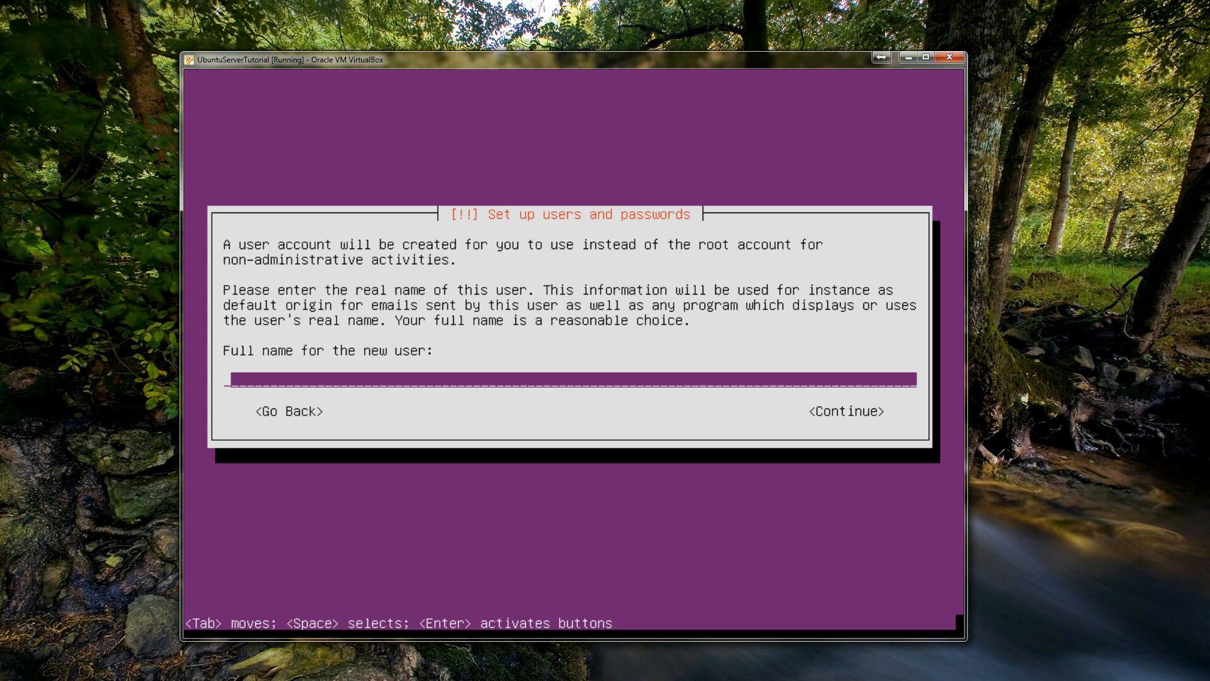
pyautogui.write('Wilson18')
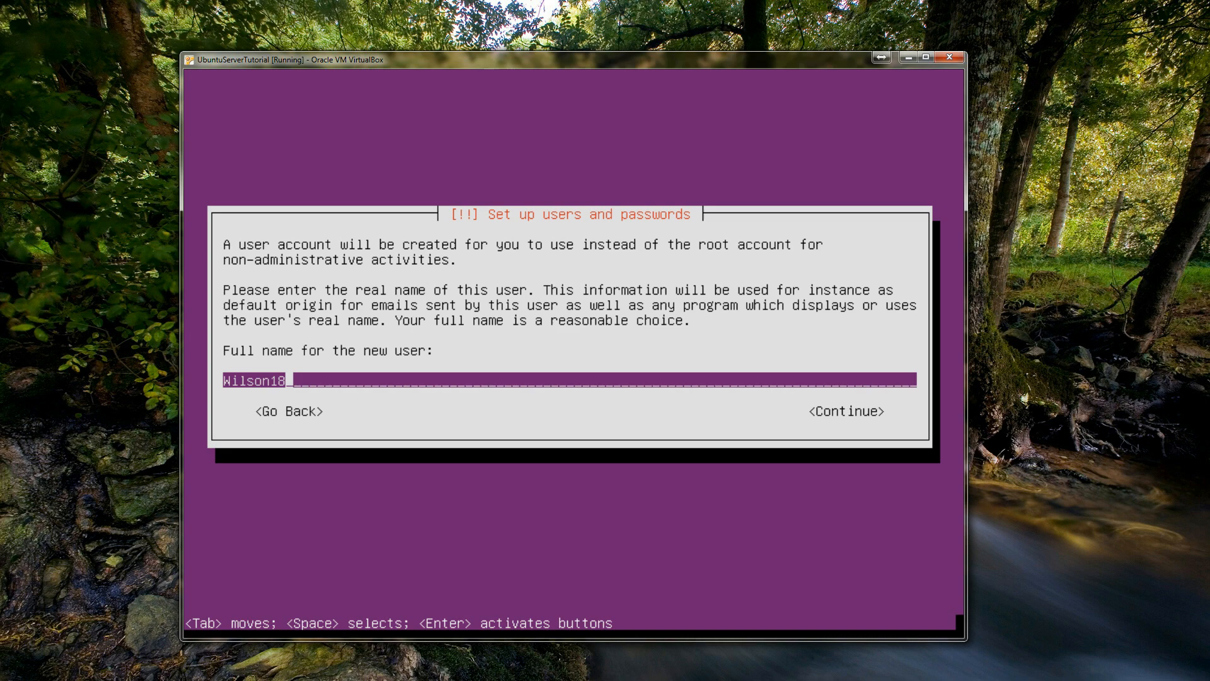
# Enter Wilson18 as the new user's full name and continue.
pyautogui.press('Return')
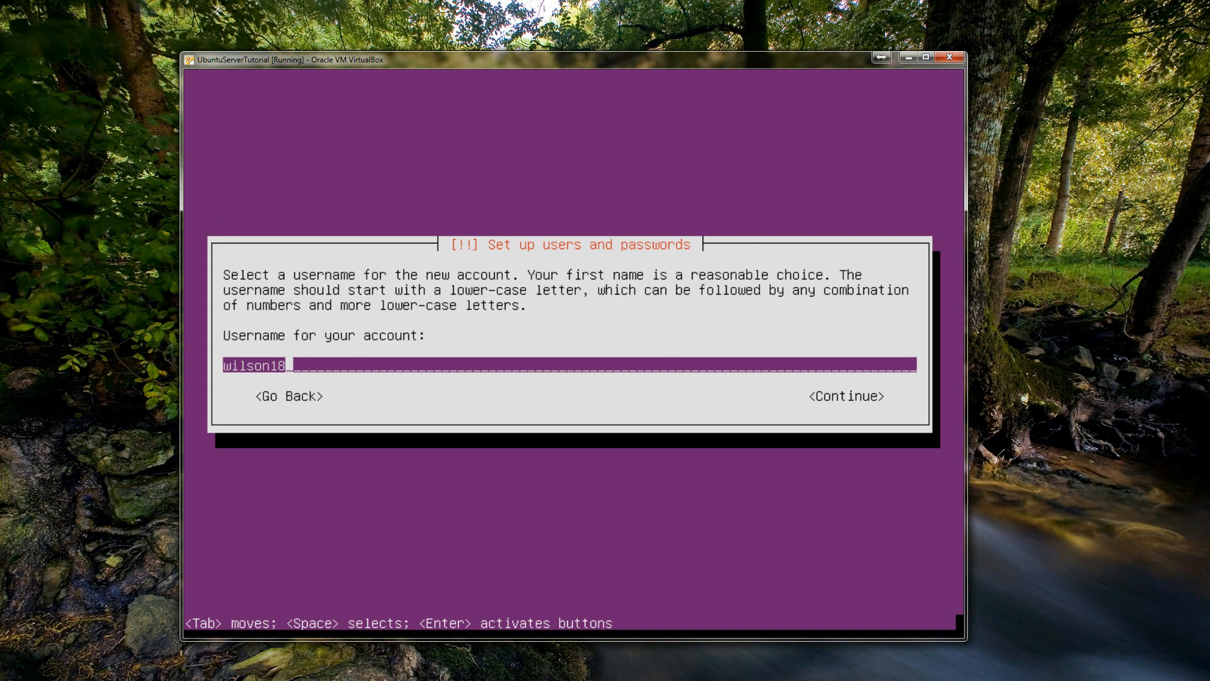
# Accept the wilson18 username and set the account password, entered twice to verify.
pyautogui.press('Return')
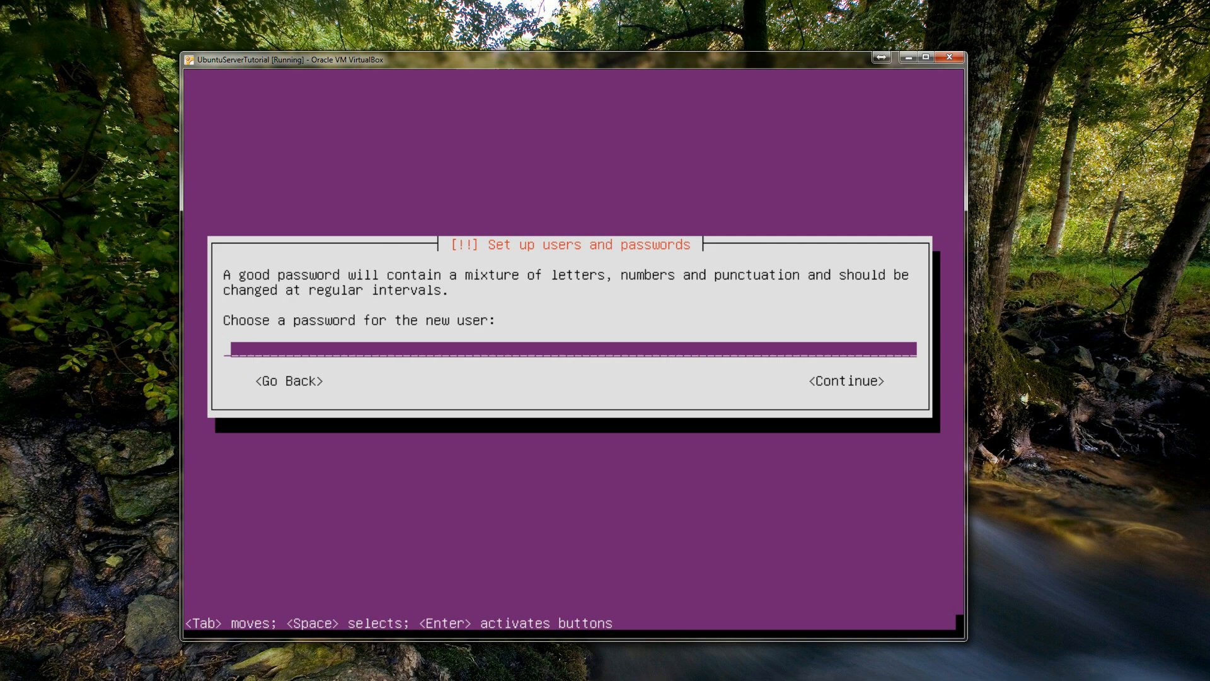
pyautogui.write('*********')
pyautogui.press('Return')
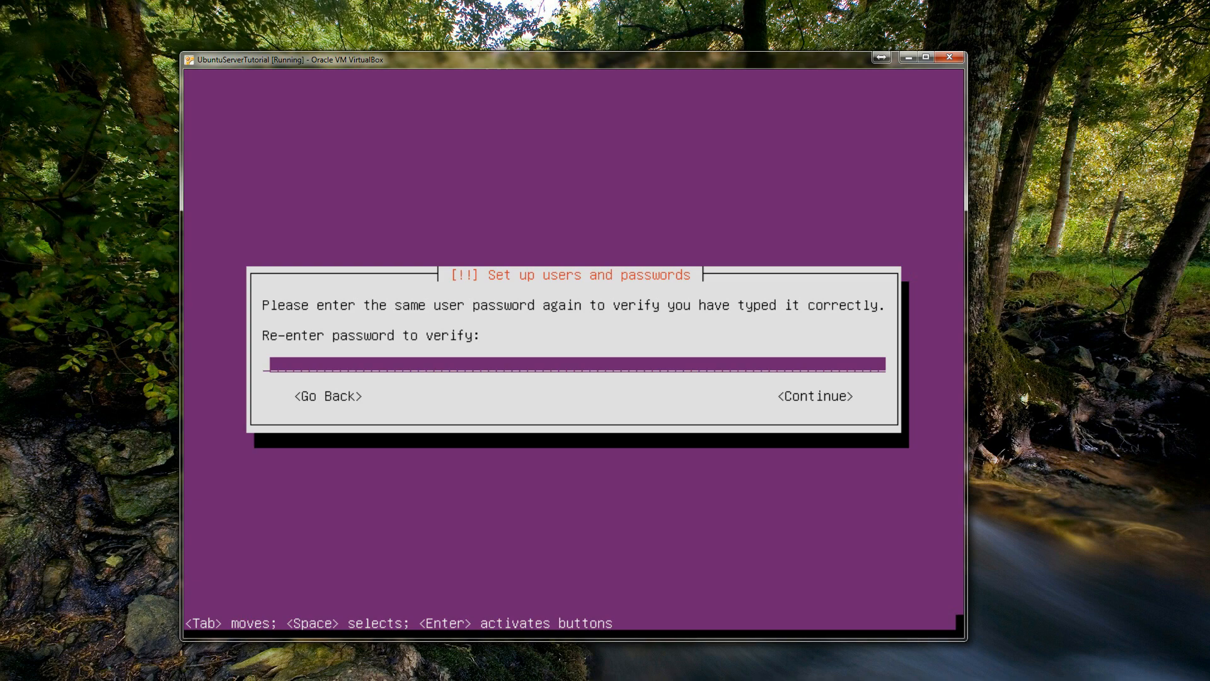
pyautogui.write('********')
pyautogui.press('Return')
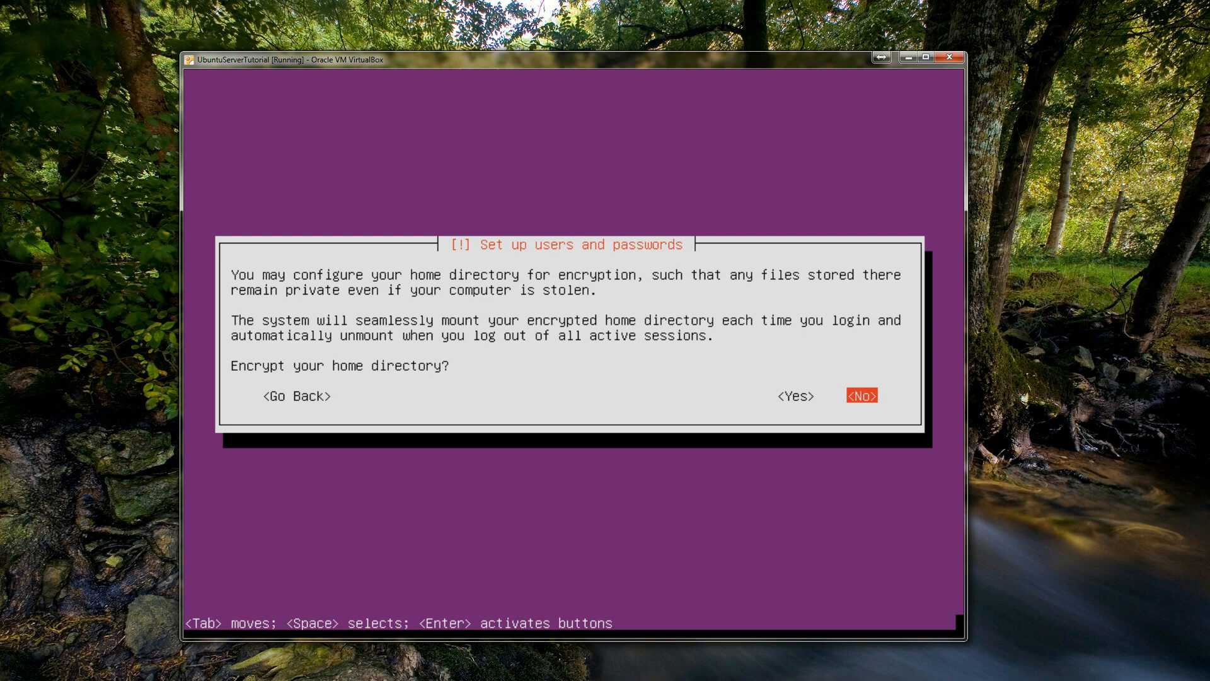
# Answer No to encrypting the home directory.
pyautogui.press('Return')
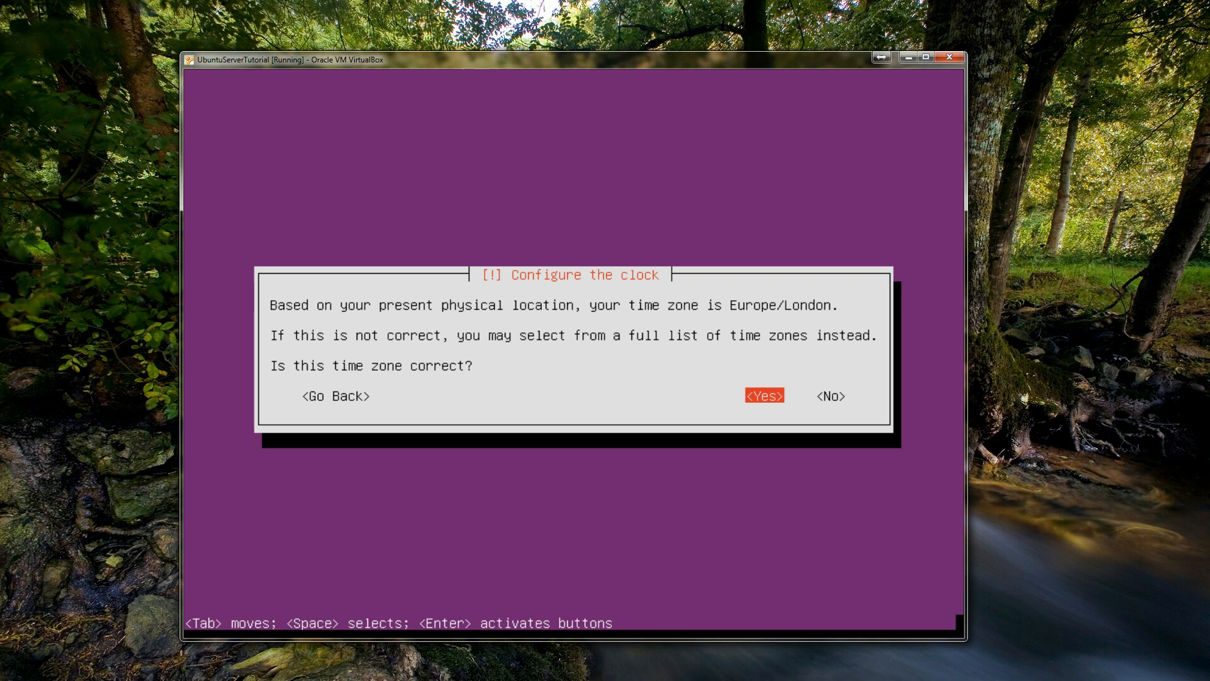
# Confirm Europe/London as the time zone.
pyautogui.press('Return')
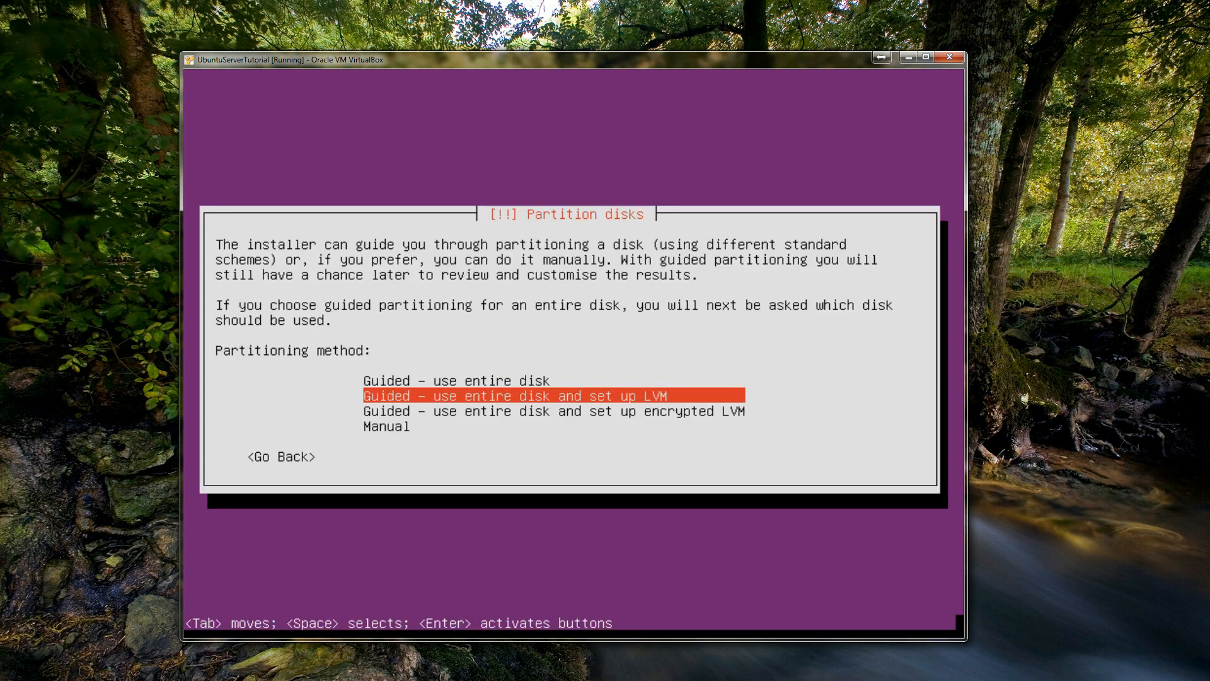
# Use 'Guided - use entire disk' on the 53.7 GB sda disk and write the partition changes.
pyautogui.press('Up')
pyautogui.press('Return')
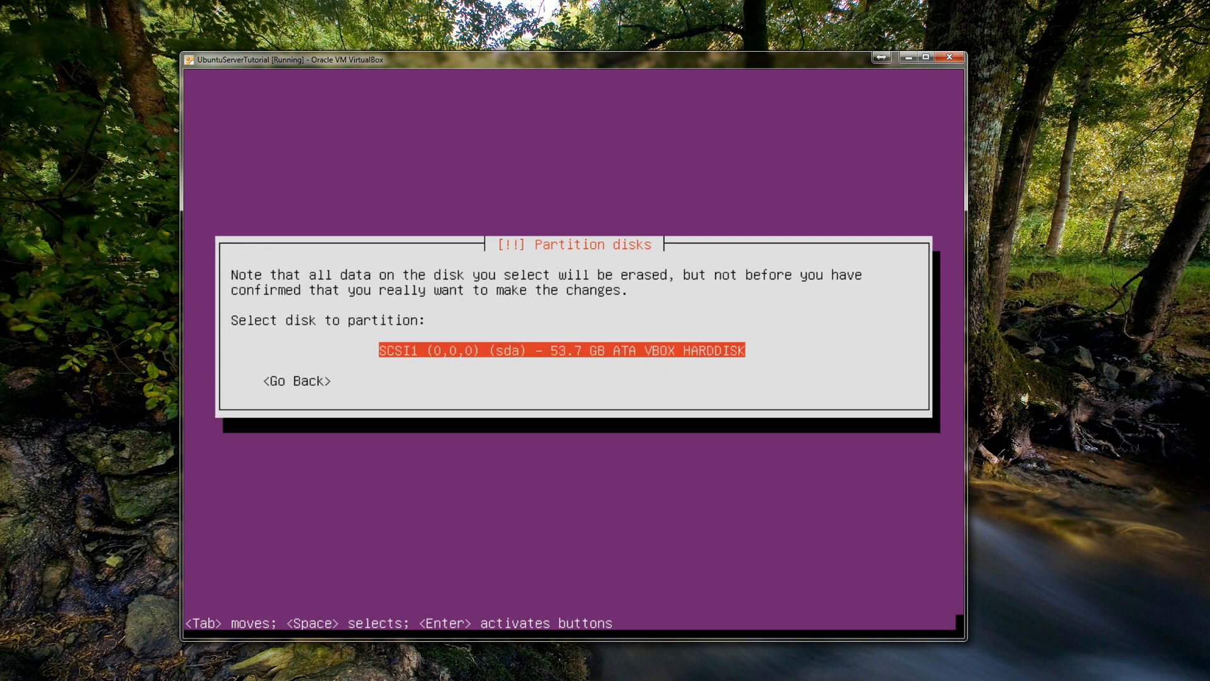
pyautogui.press('Return')
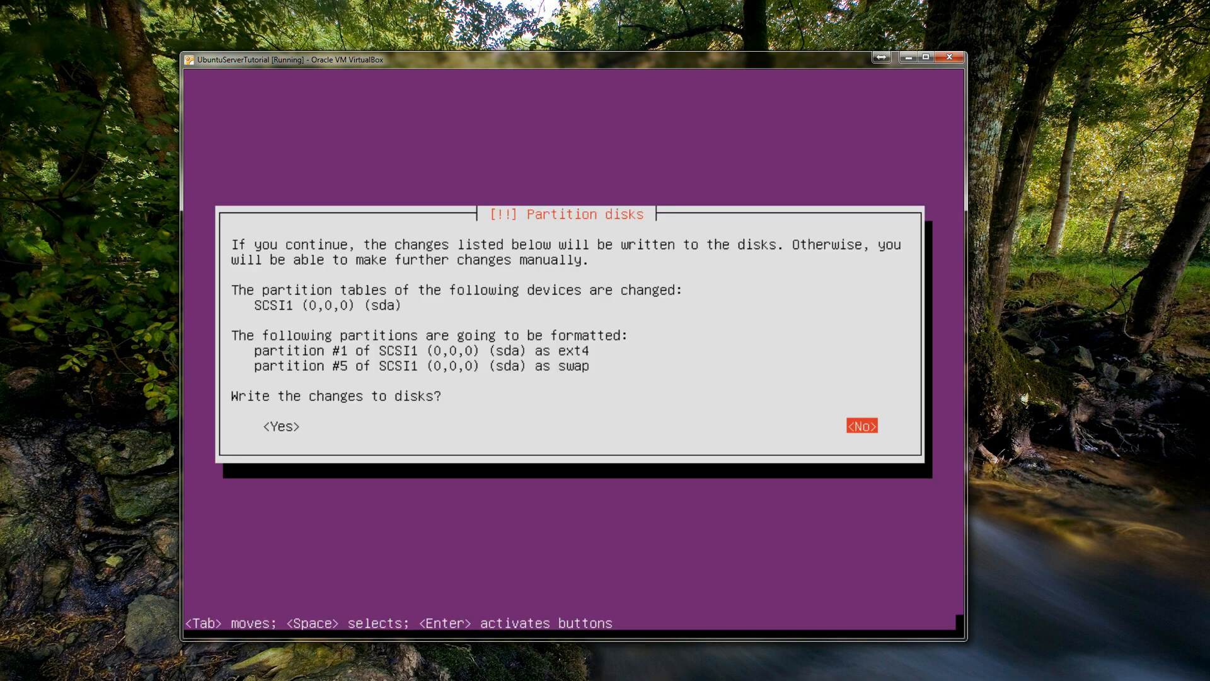
pyautogui.press('Tab')
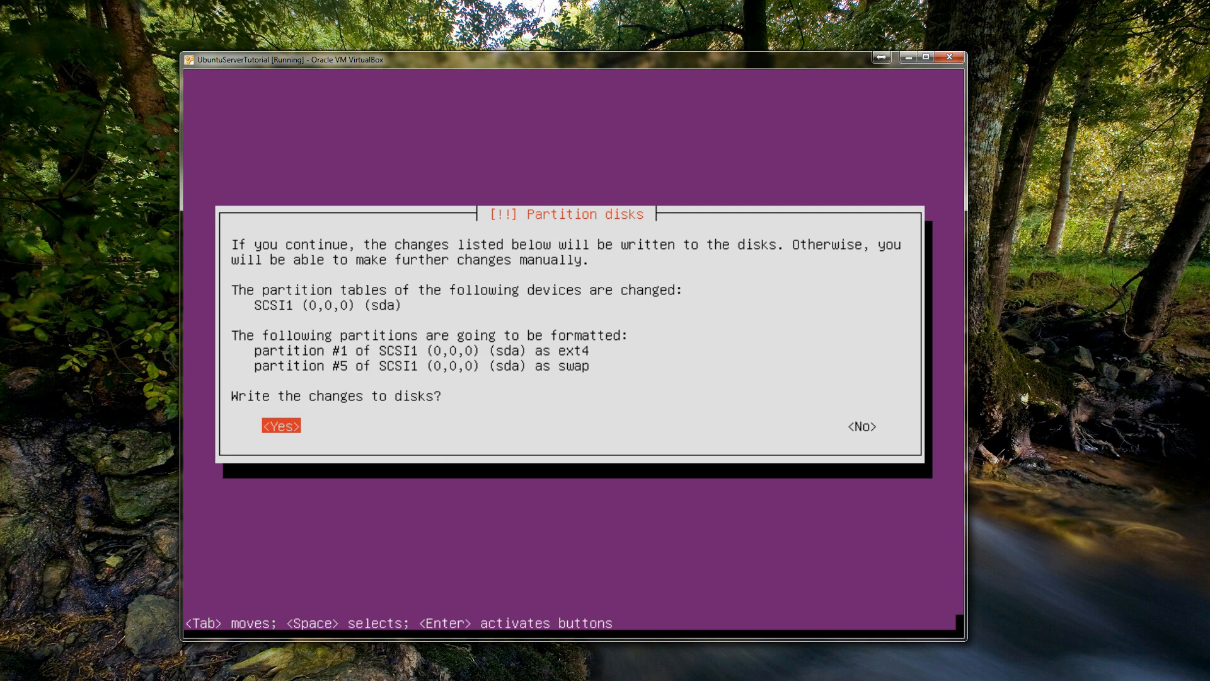
pyautogui.press('Return')
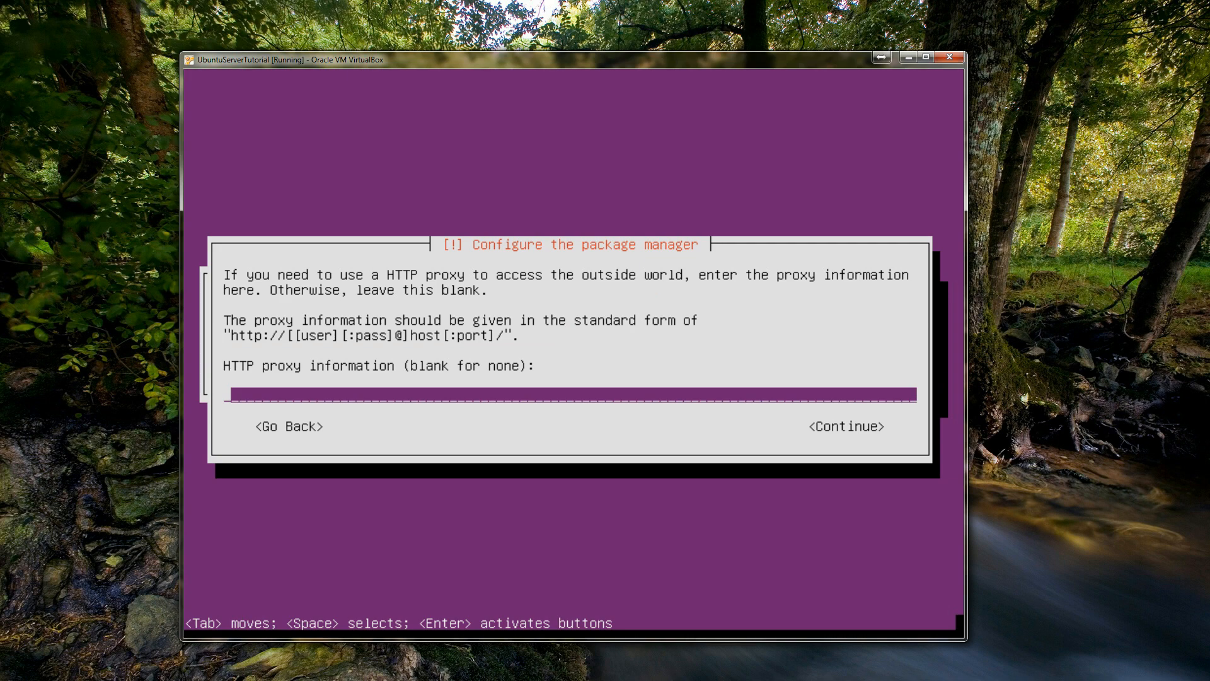
# Continue with the HTTP proxy field left blank.
pyautogui.press('Return')
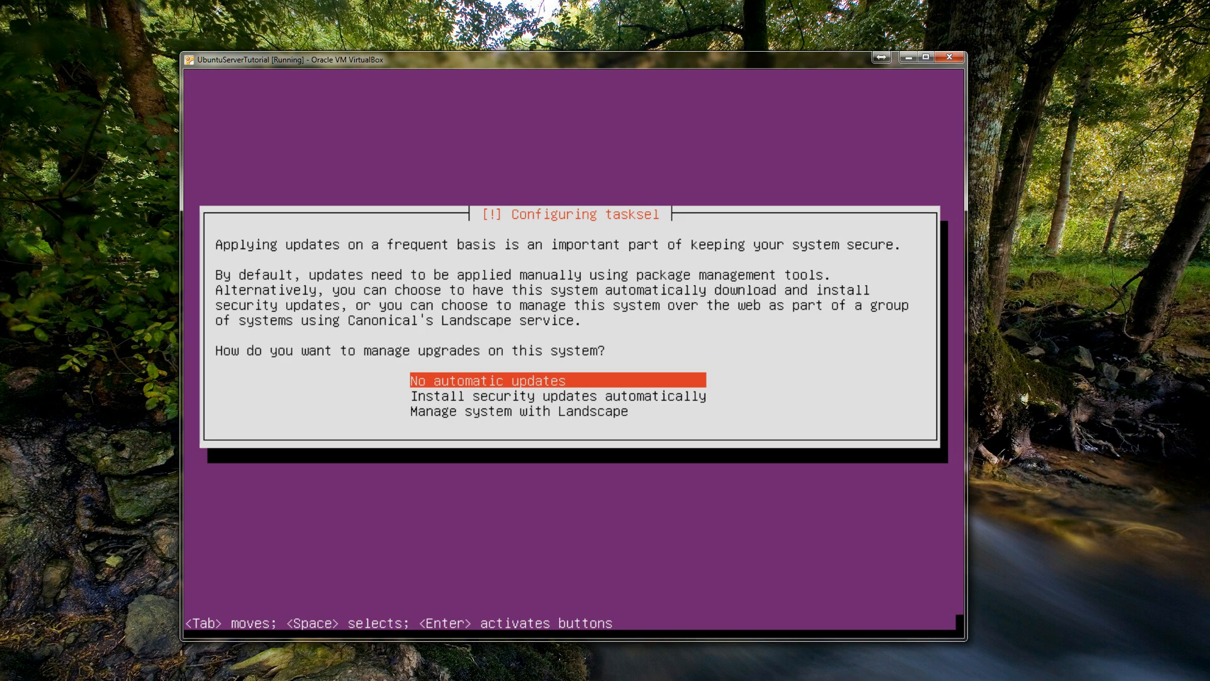
# Choose 'Install security updates automatically' so unattended-upgrades is installed.
pyautogui.press('Down')
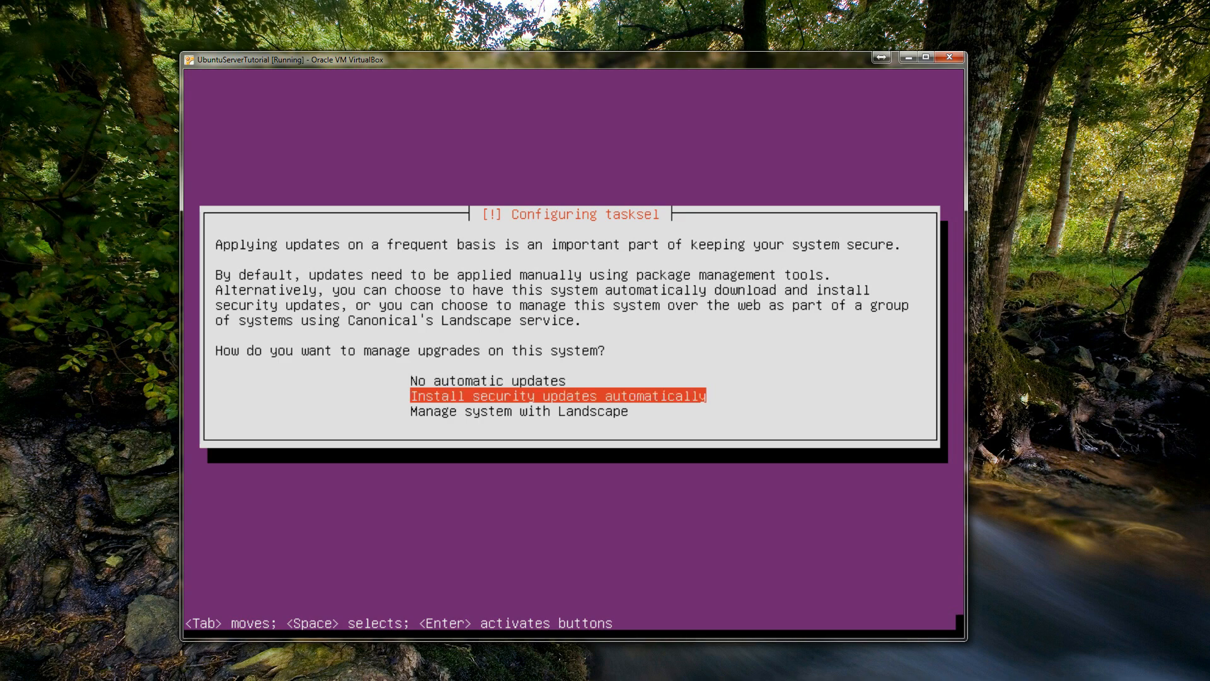
pyautogui.press('Return')
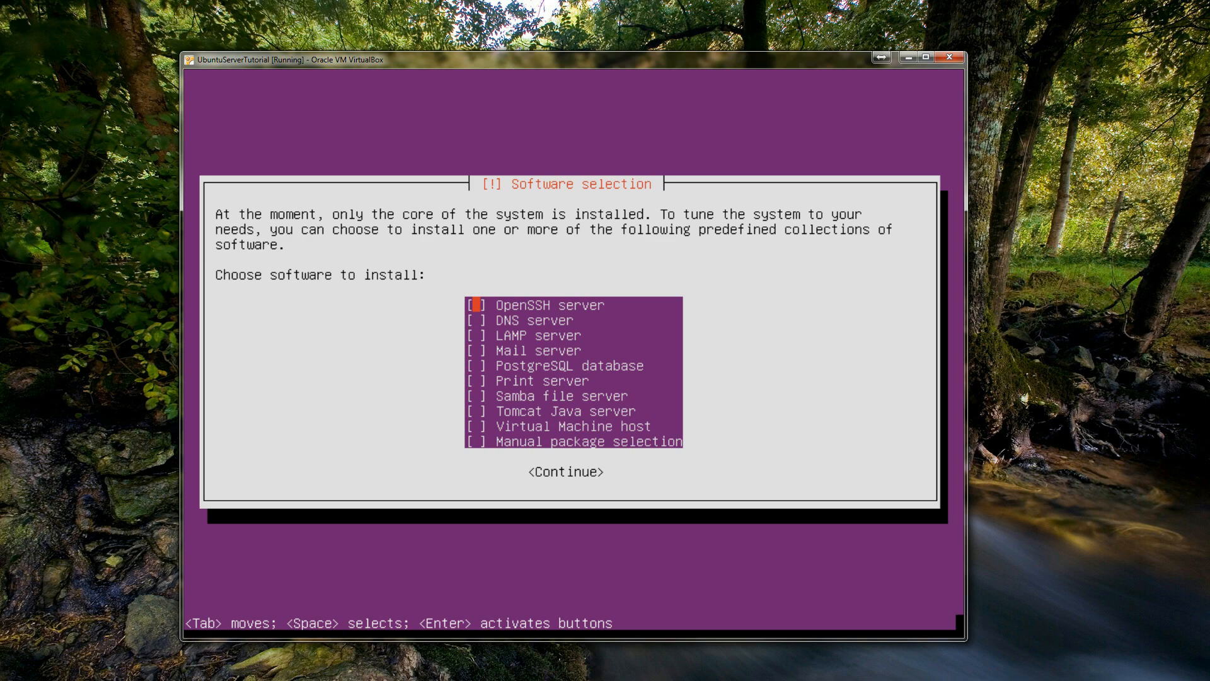
# Tick LAMP server in the software list and begin installing it.
pyautogui.press('Down')
pyautogui.press('Down')
pyautogui.press('Return')
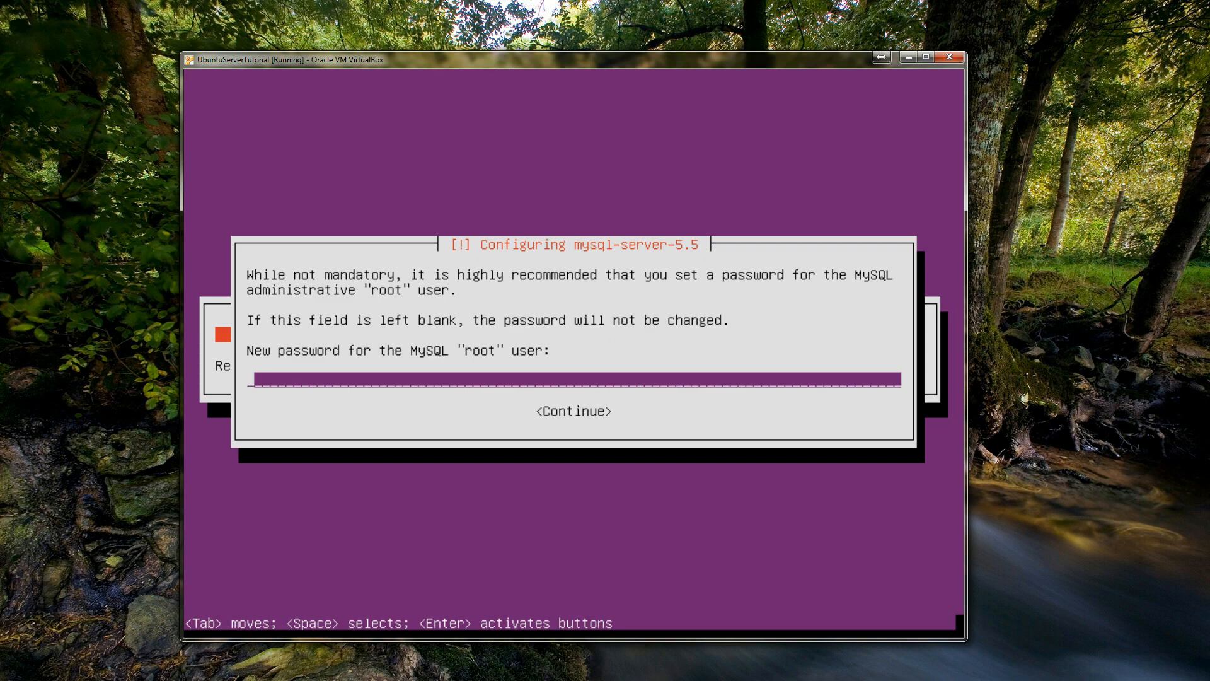
pyautogui.write('***')
pyautogui.write('*****')
# Enter and repeat the MySQL root password to accept it.
pyautogui.press('Return')
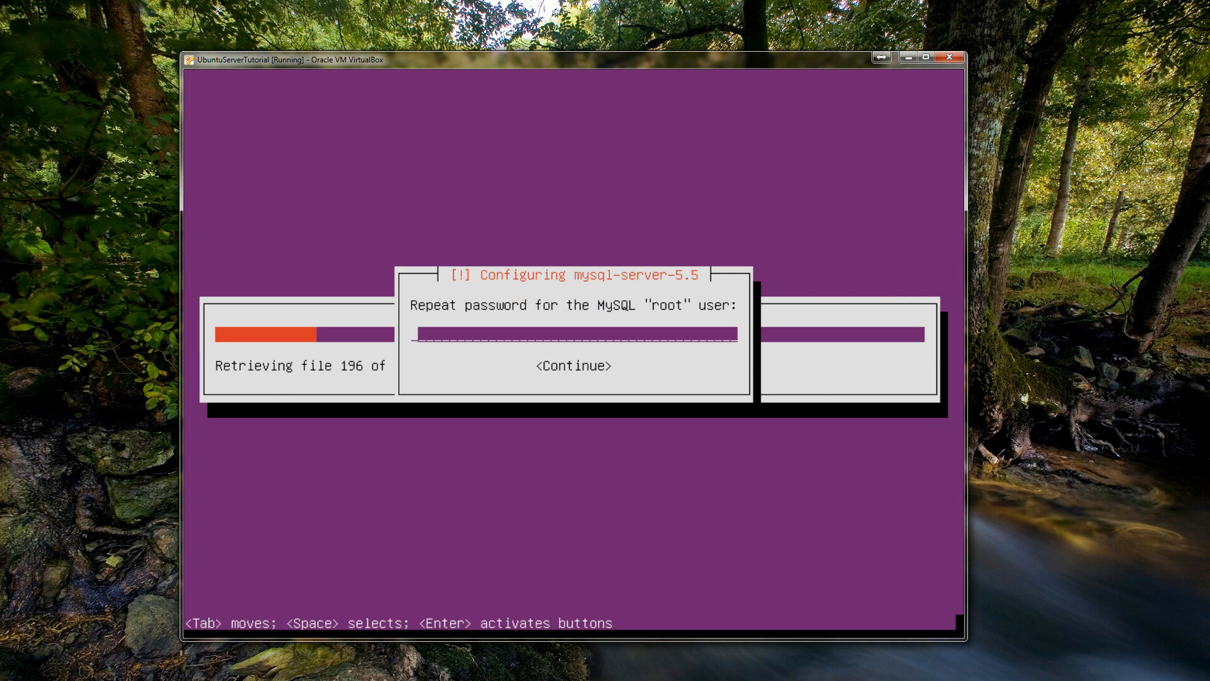
pyautogui.write('********')
pyautogui.press('Return')
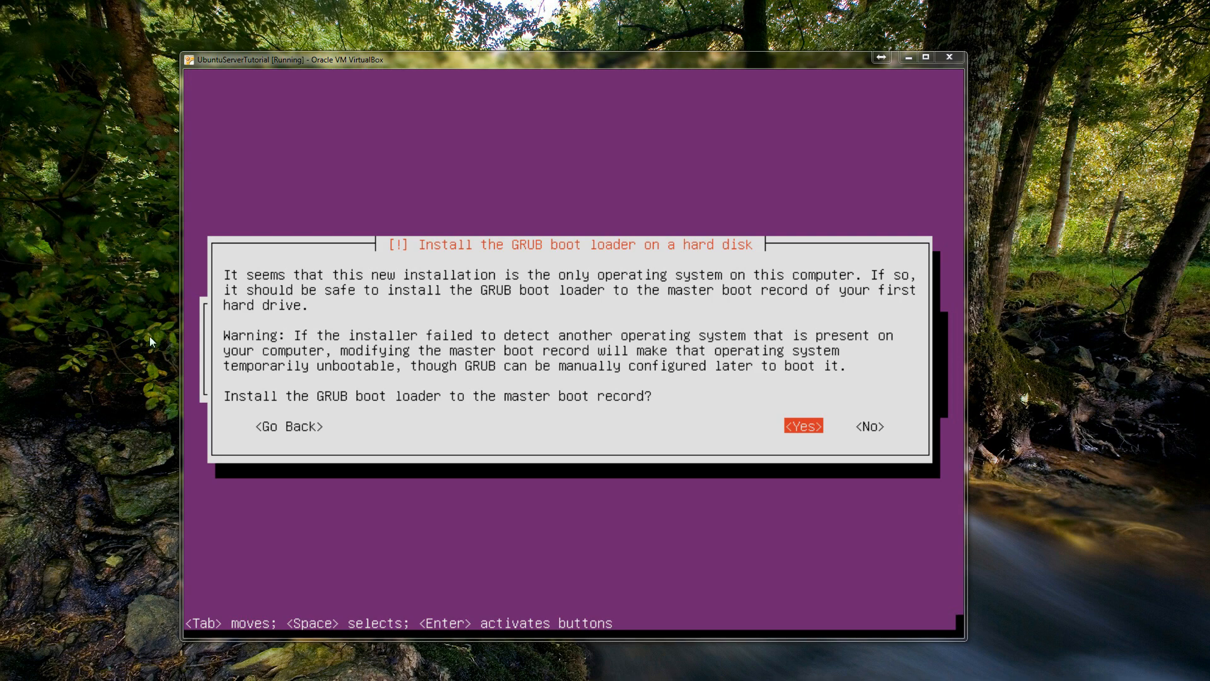
# Answer <Yes> to install the GRUB boot loader to the master boot record.
pyautogui.press('Return')
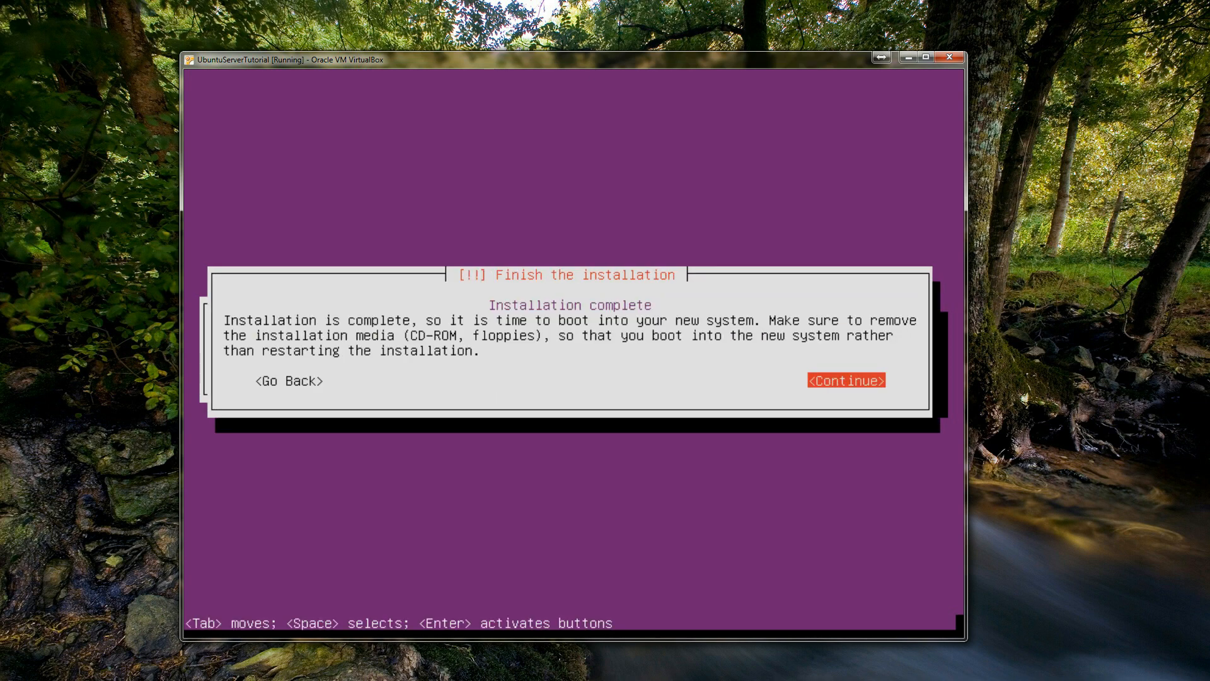
# Accept <Continue> on the installation-complete notice so the VM reboots.
pyautogui.press('Return')
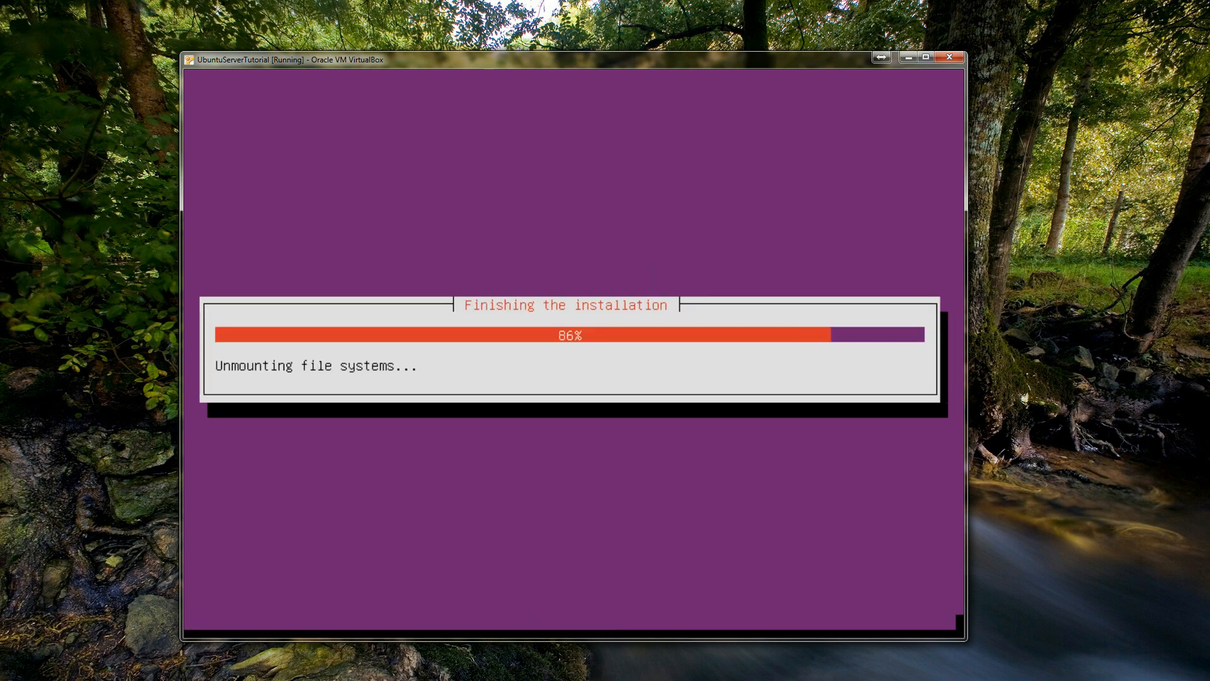